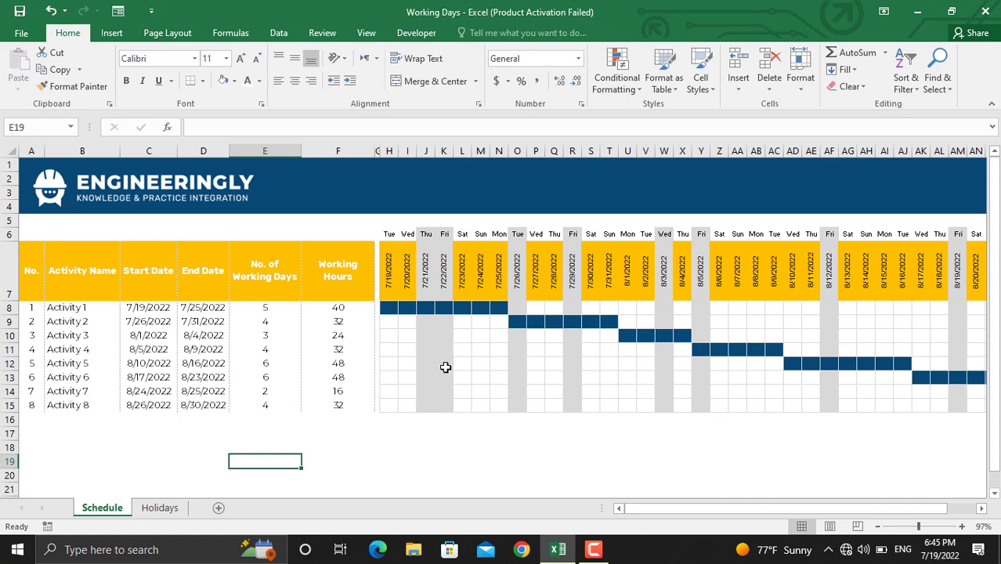
Step: View the three holiday dates on the Holidays sheet, then return to the Schedule sheet
left_click(161, 509)
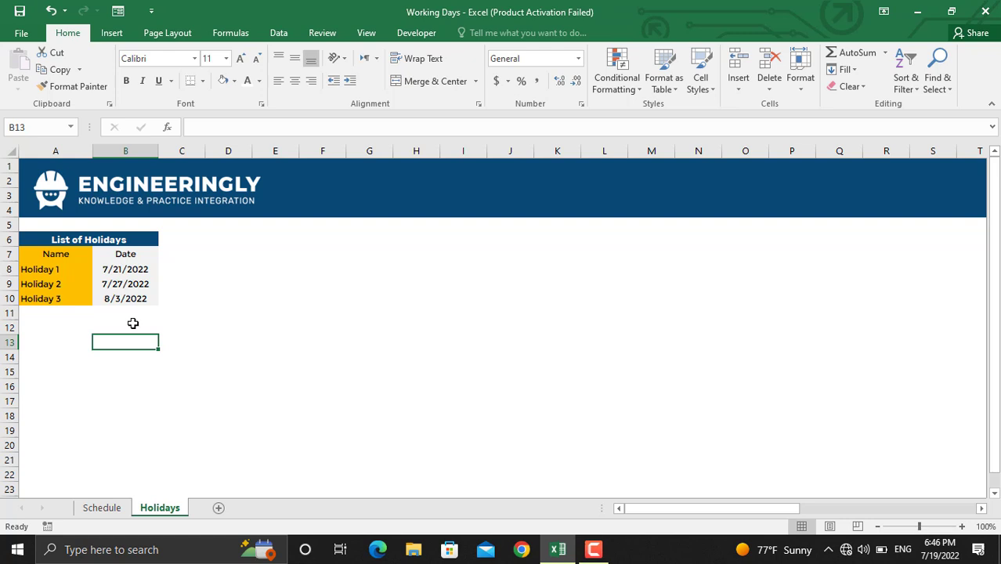
key("ctrl+Page_Up")
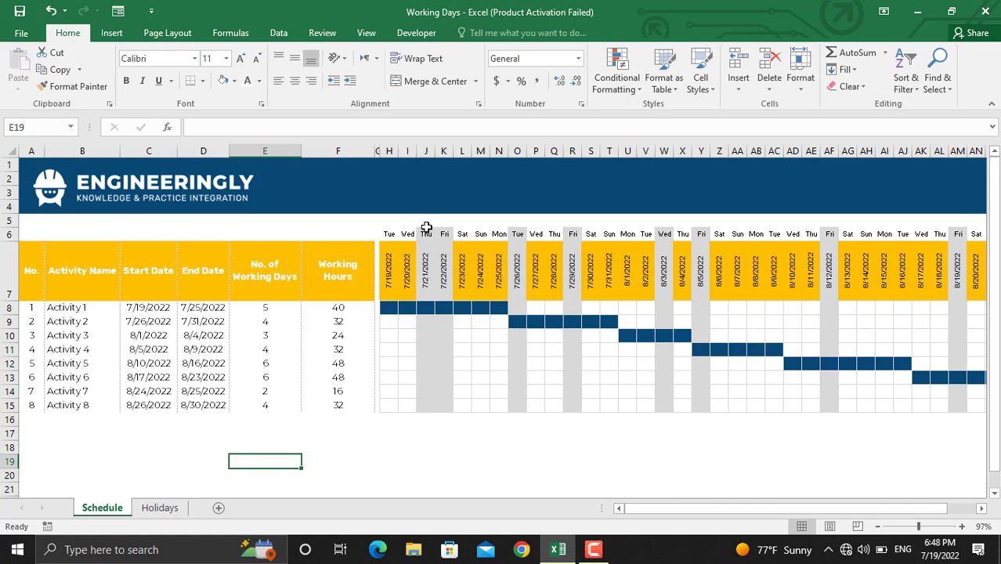
Step: Switch to the Holidays sheet to view its list of holiday dates
left_click(160, 507)
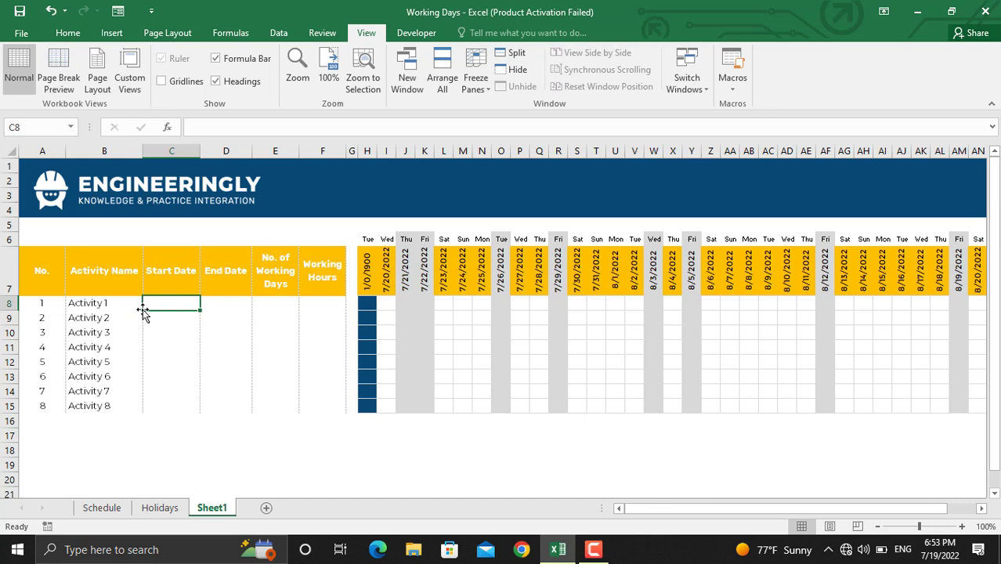
Step: Enter 7/19/2022 as Activity 1's start date in C8 and 7/22/2022 as its end date in D8
double_click(176, 305)
type("7/")
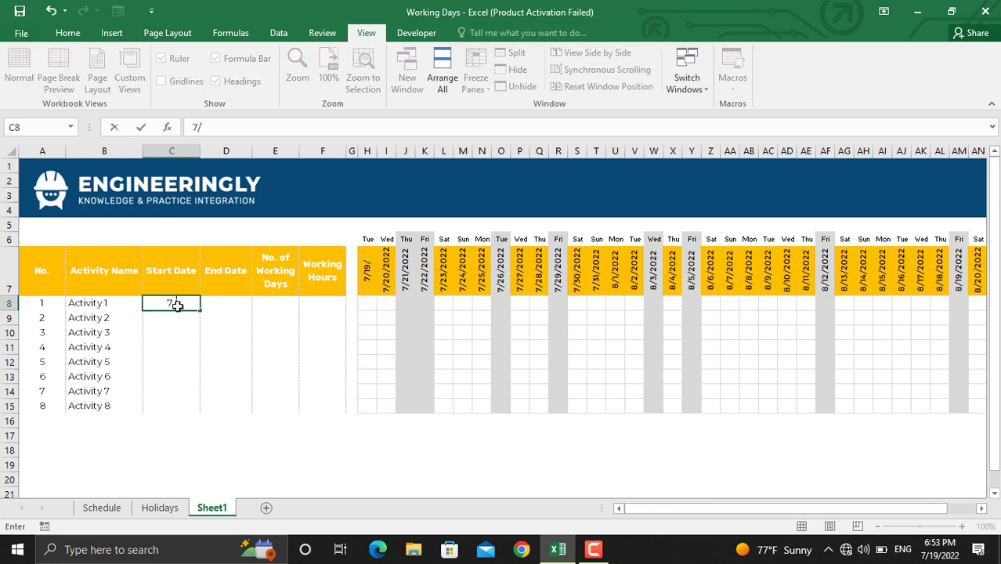
type("19/2022")
key("Return")
left_click(178, 305)
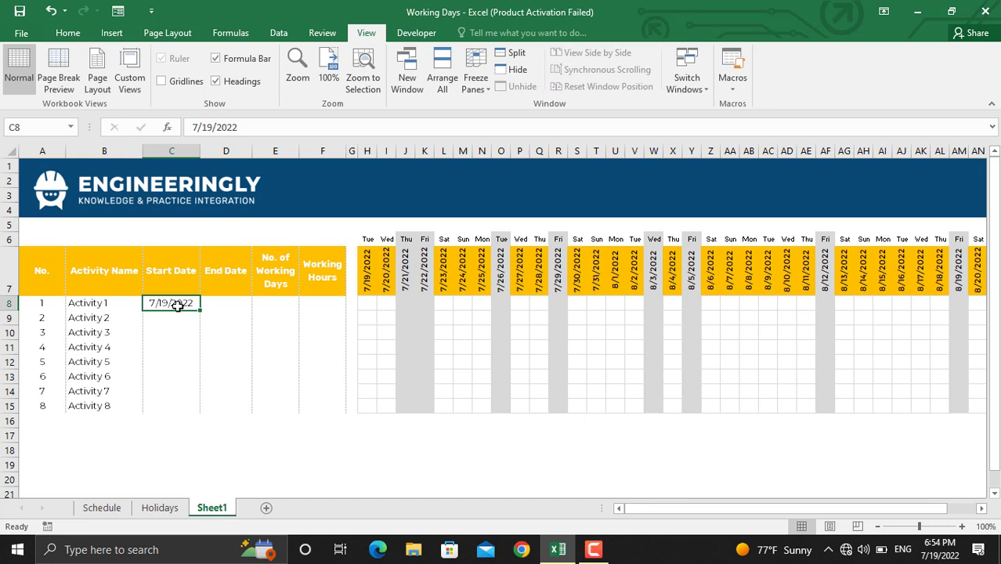
key("Tab")
type("7/22")
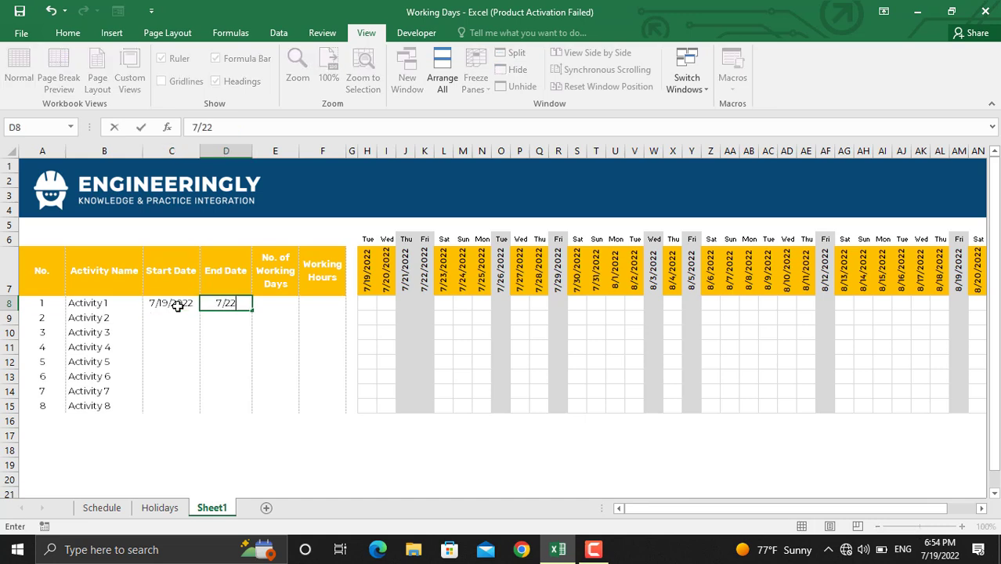
type("/2022")
key("Return")
left_click(280, 304)
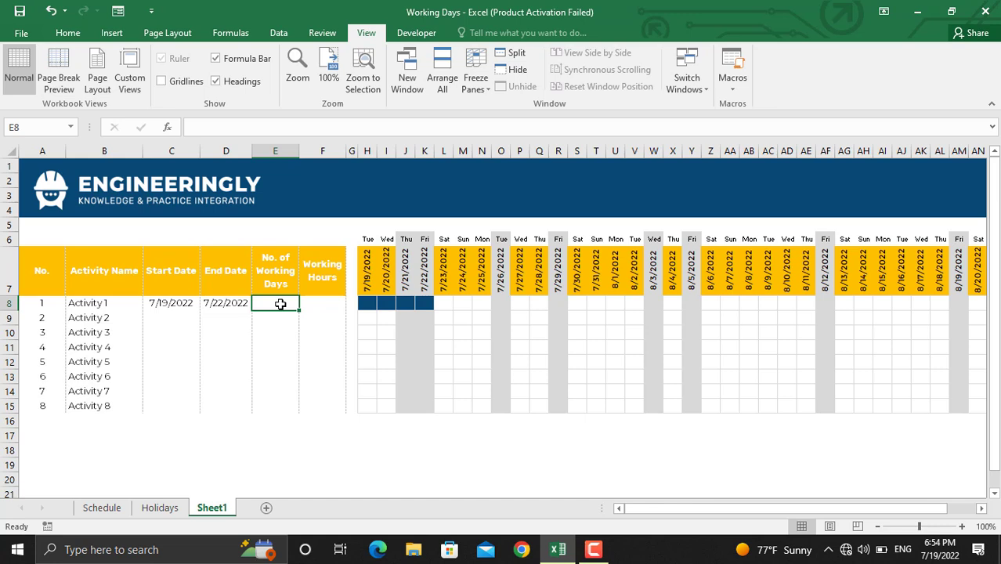
Step: Begin E8's formula as =NETWORKDAYS.INTL(C8,D8, using Activity 1's start and end dates
type("=")
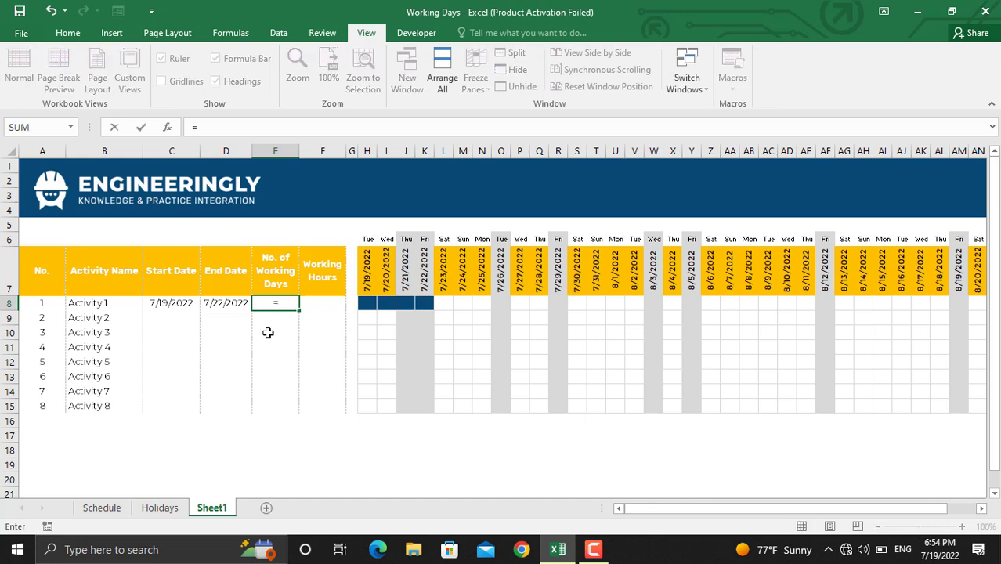
type("n")
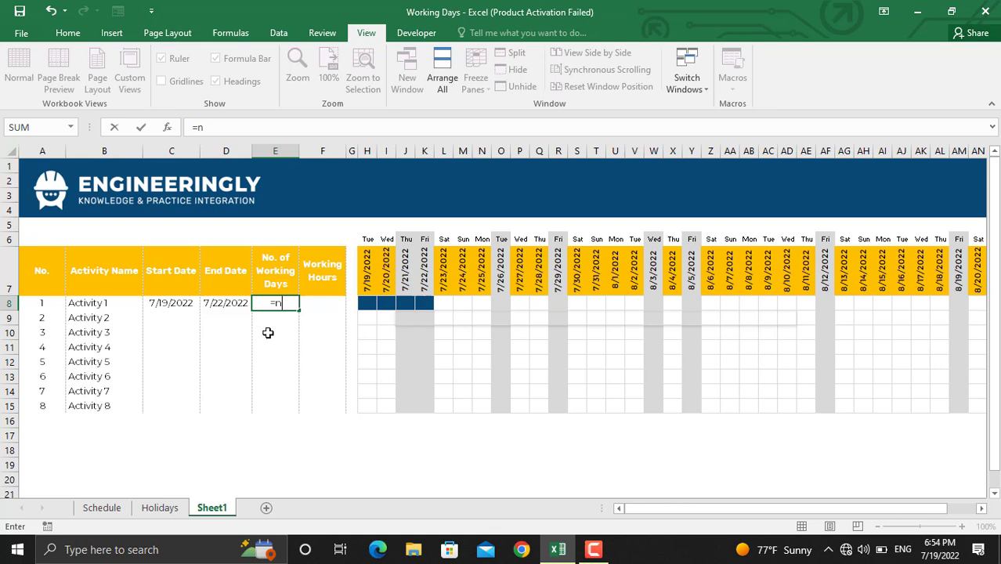
type("etwor")
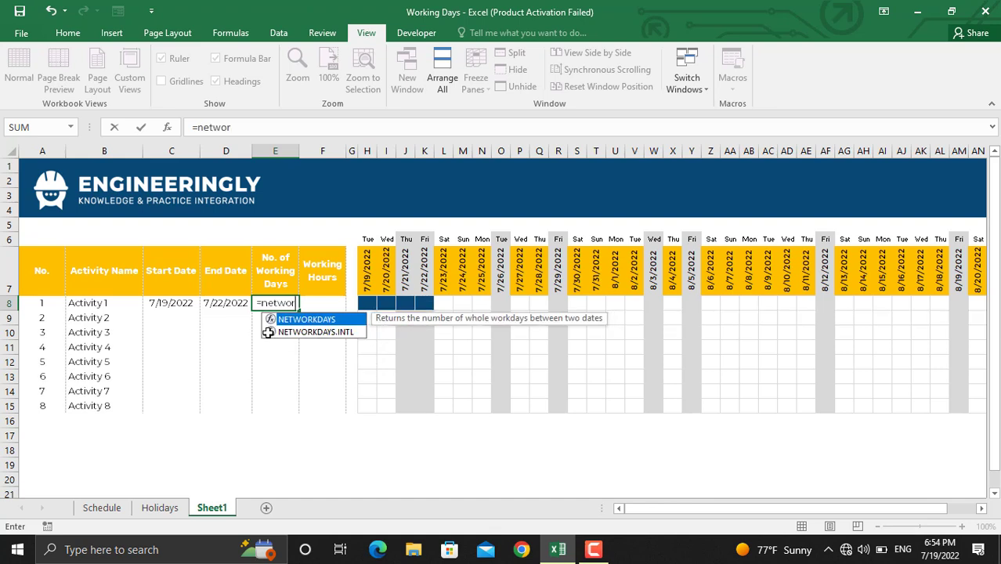
type("kdays")
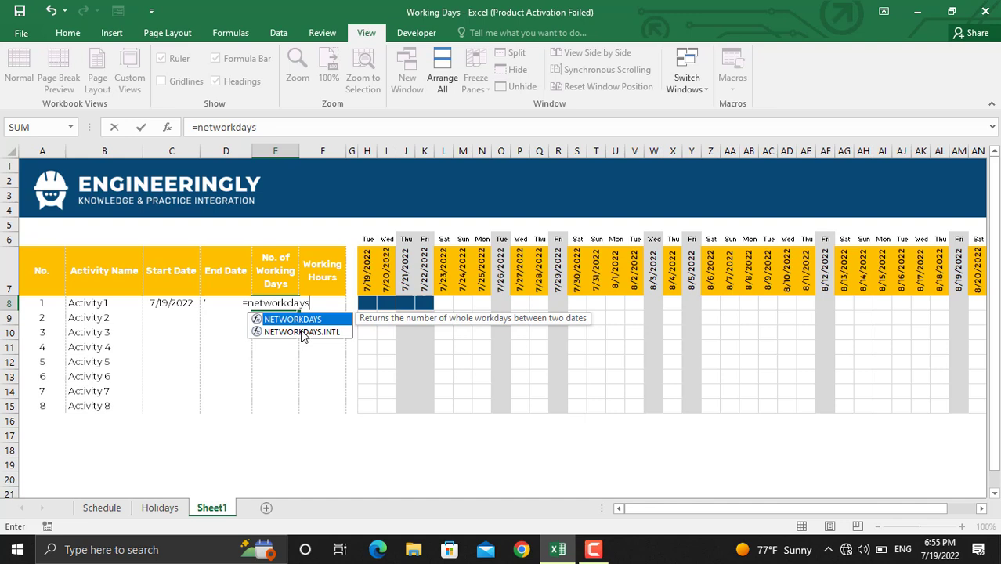
type(".intl")
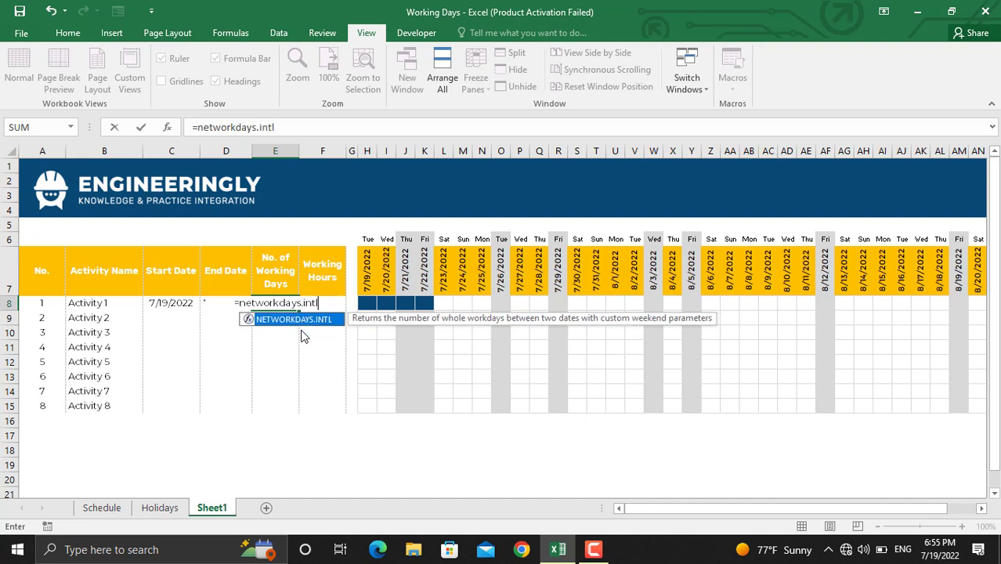
type("(")
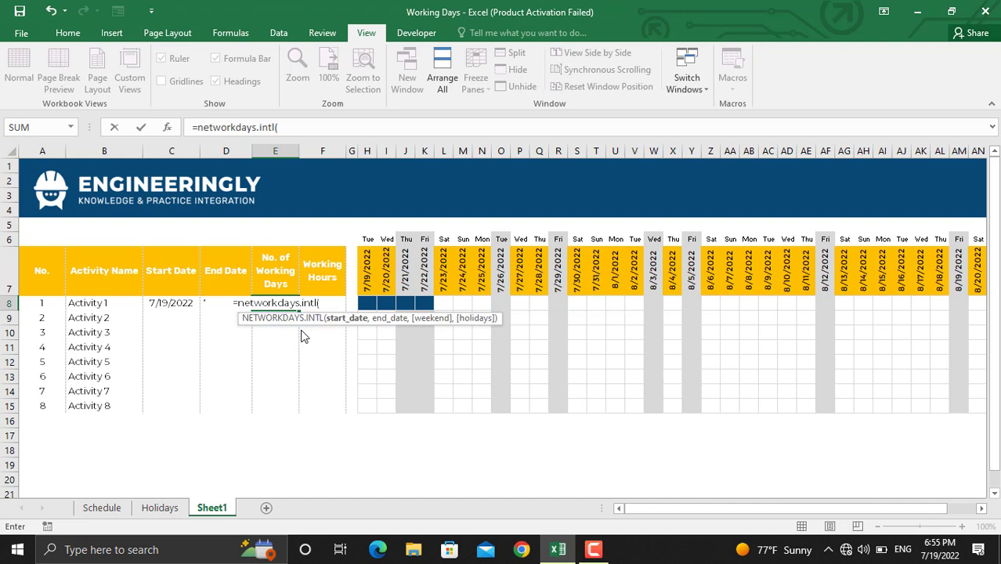
left_click(185, 304)
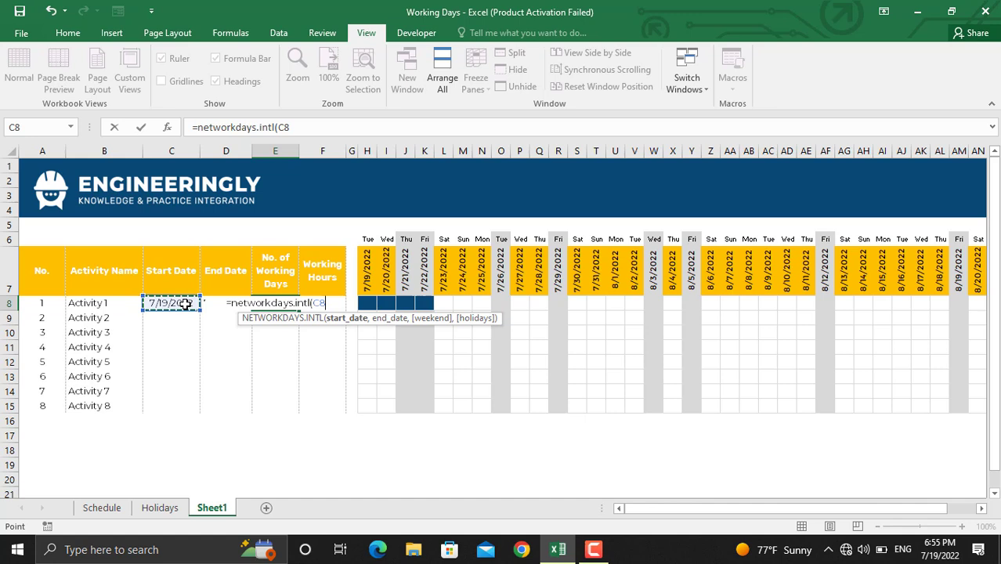
type(",")
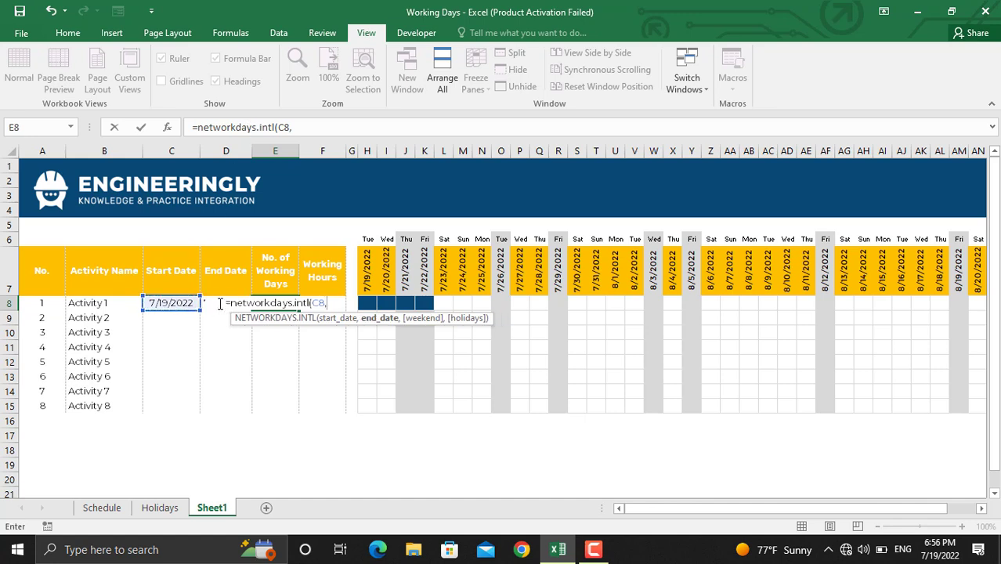
type("d8")
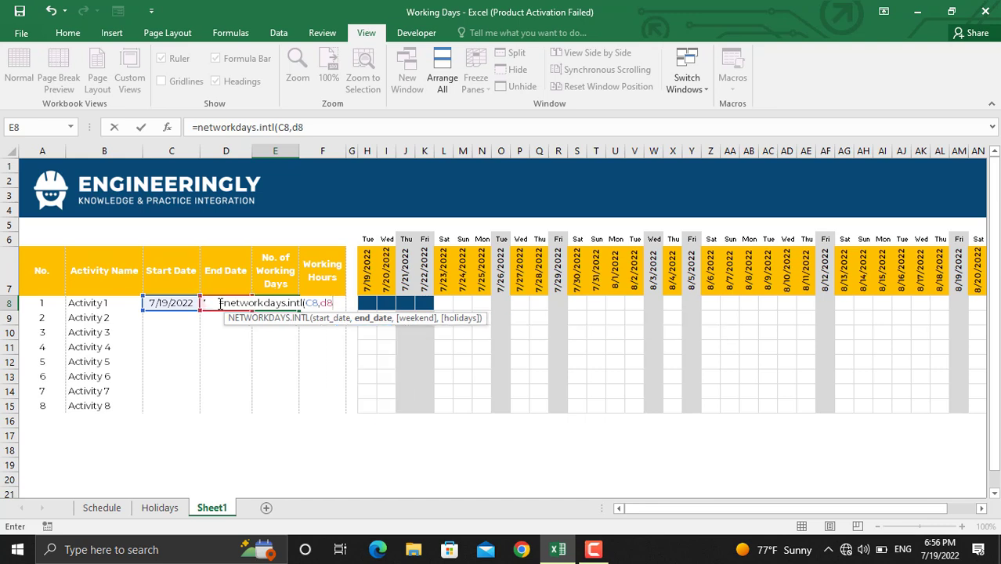
type(",")
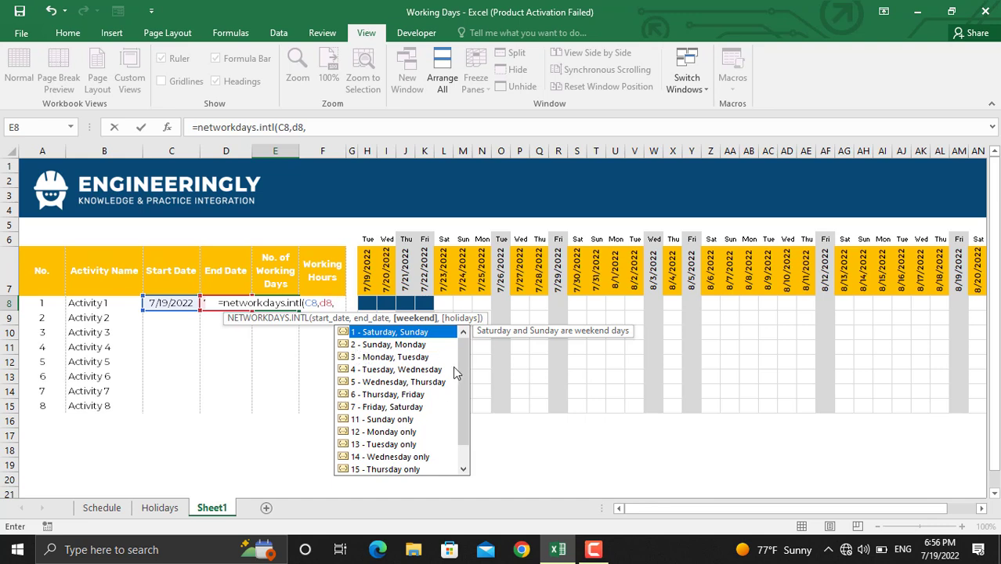
Step: Finish the formula with weekend code 16 (Friday only) and holidays Holidays!B8:B10, giving 2
left_click_drag(460, 363, 460, 390)
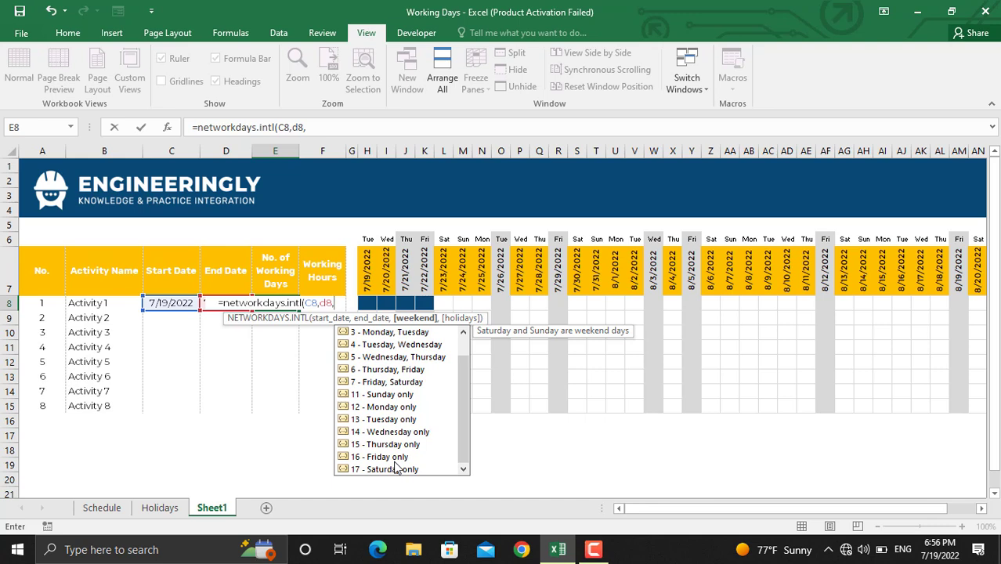
type("16")
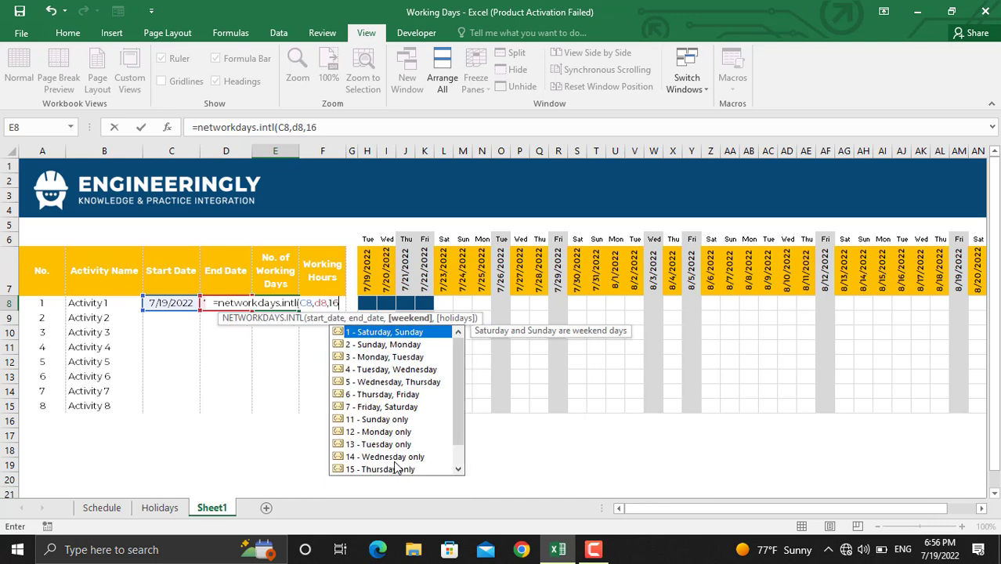
type(",")
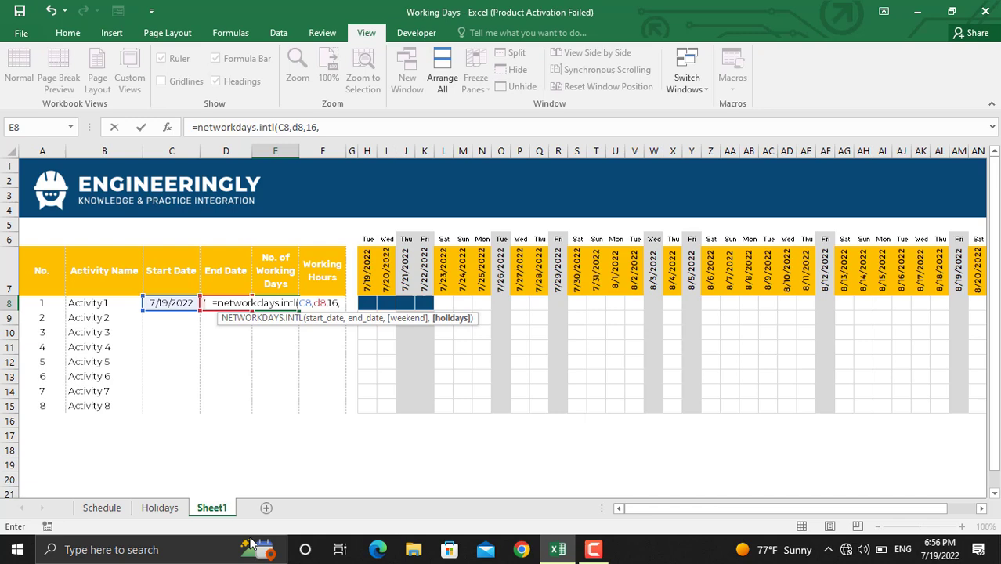
left_click(160, 508)
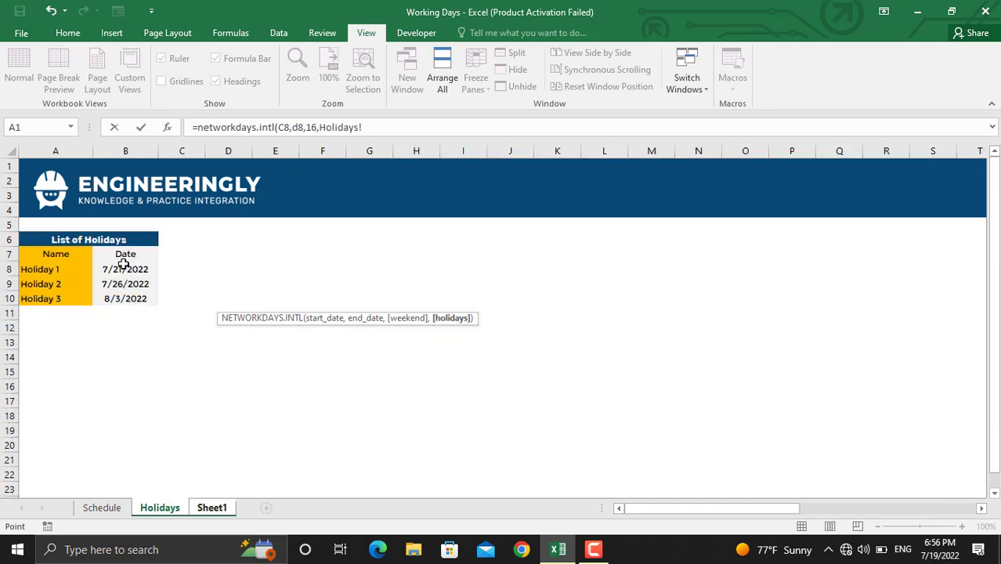
left_click_drag(121, 271, 119, 303)
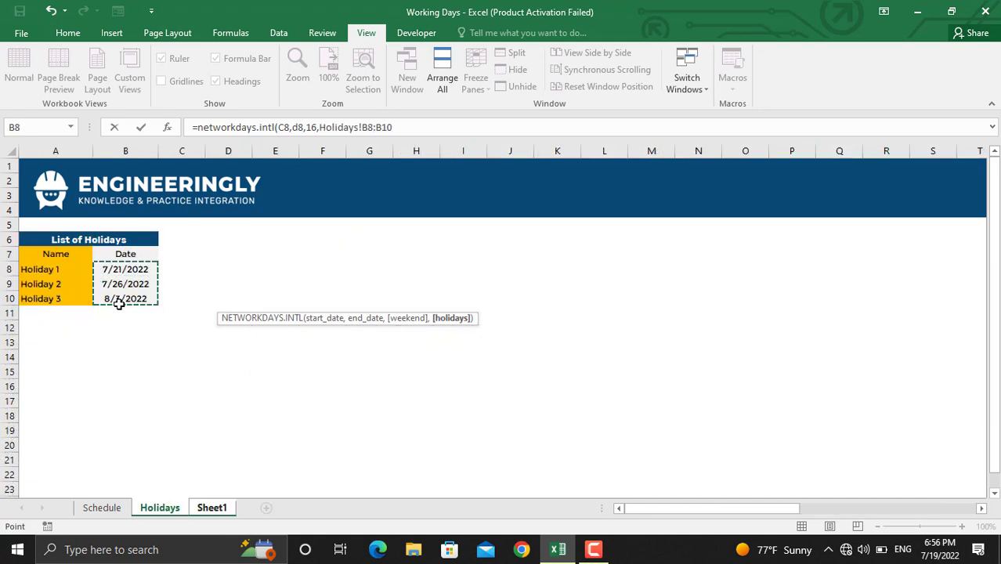
type(")")
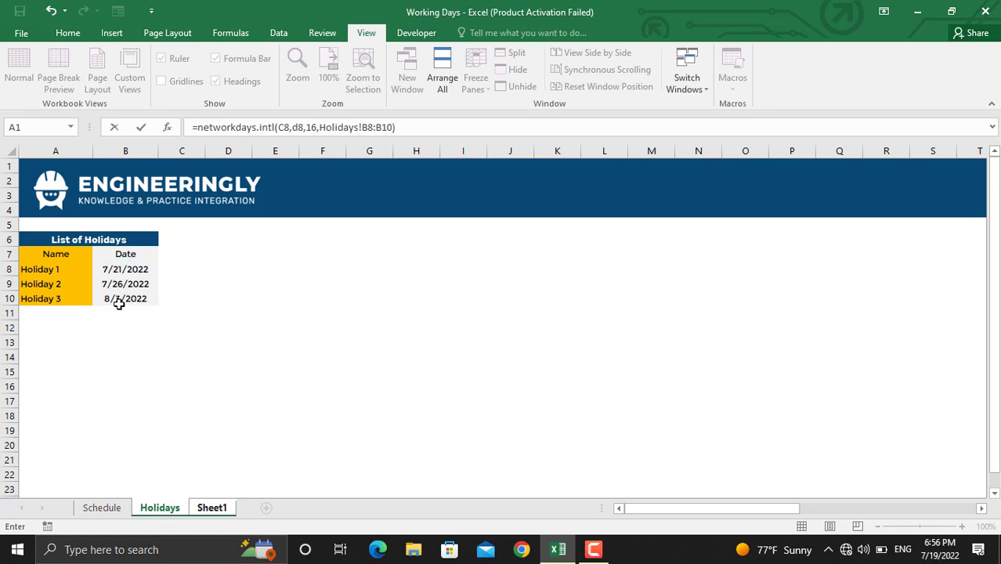
key("Return")
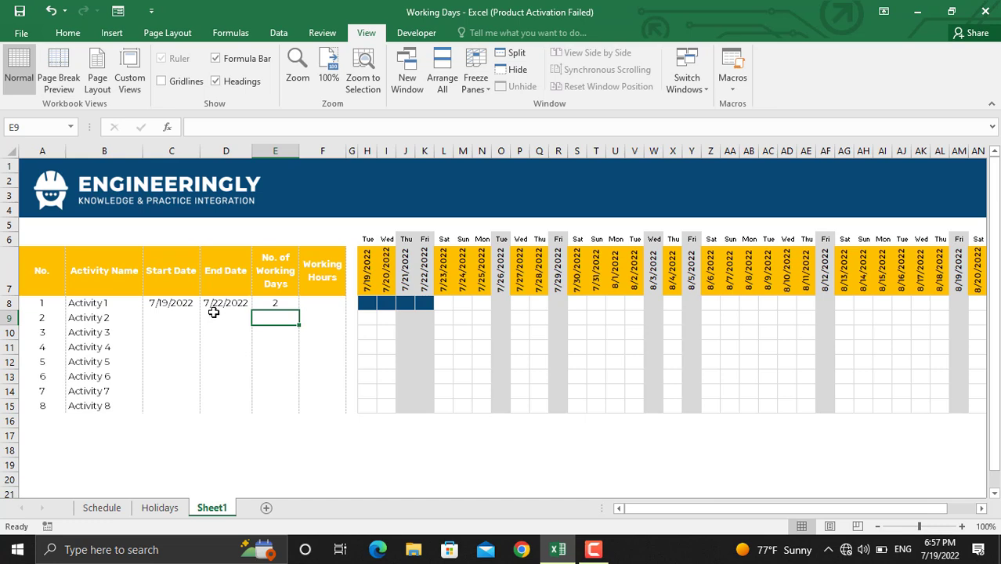
Step: Enter =8*E8 in F8 so Activity 1 shows 16 working hours
left_click(311, 303)
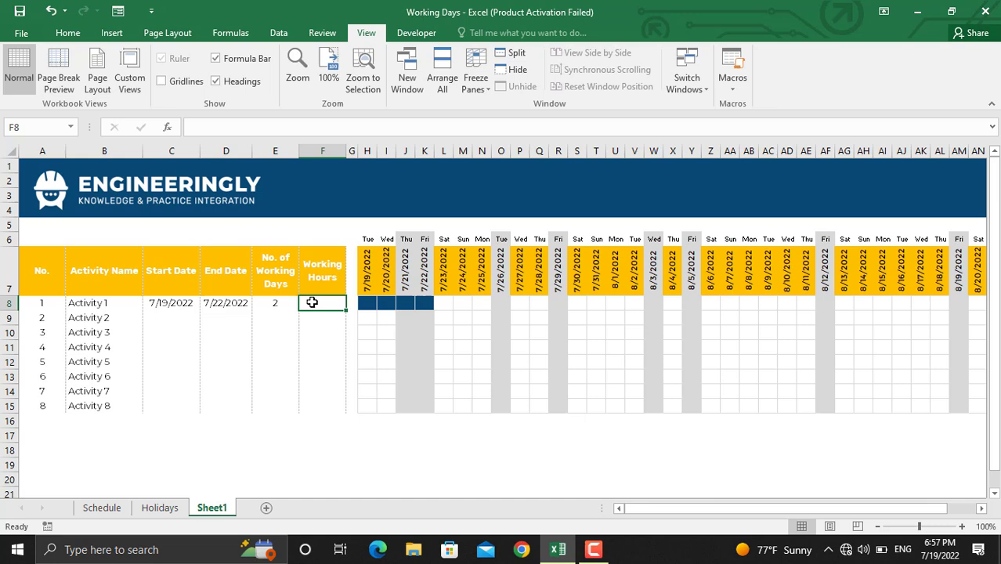
type("=8*")
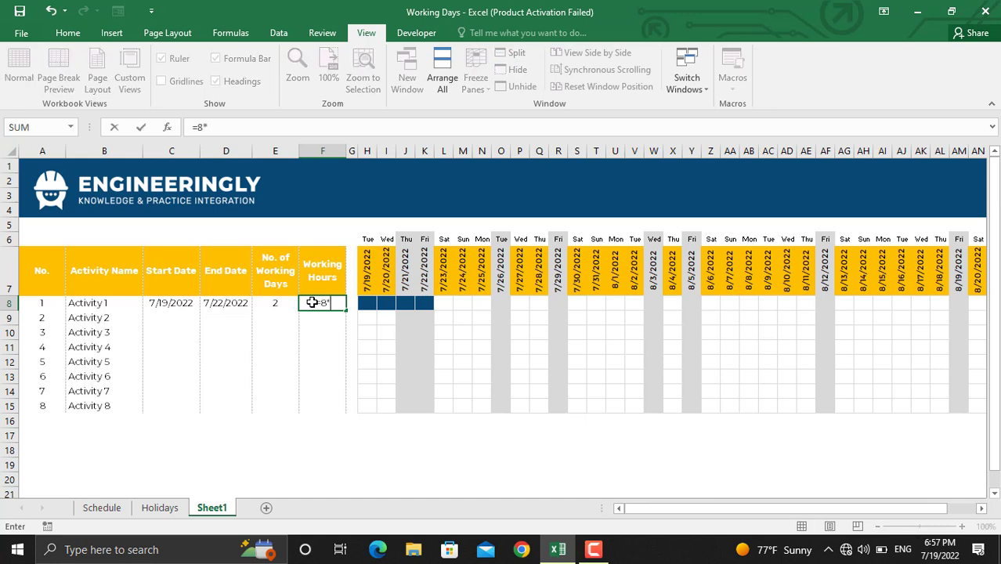
left_click(284, 302)
key("Return")
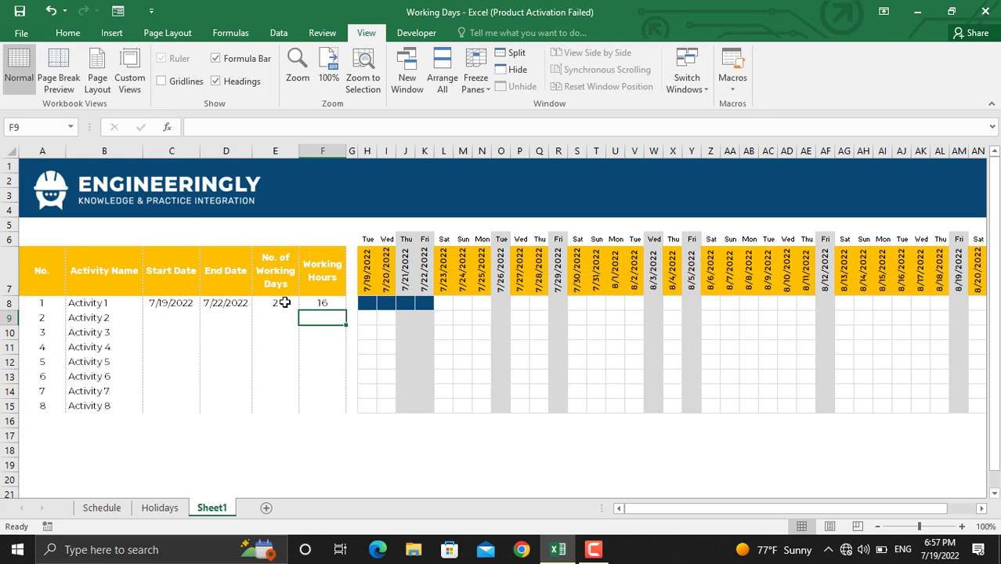
Step: Fill the E8 working-days and F8 working-hours formulas down through row 15
left_click(284, 302)
left_click_drag(298, 310, 299, 410)
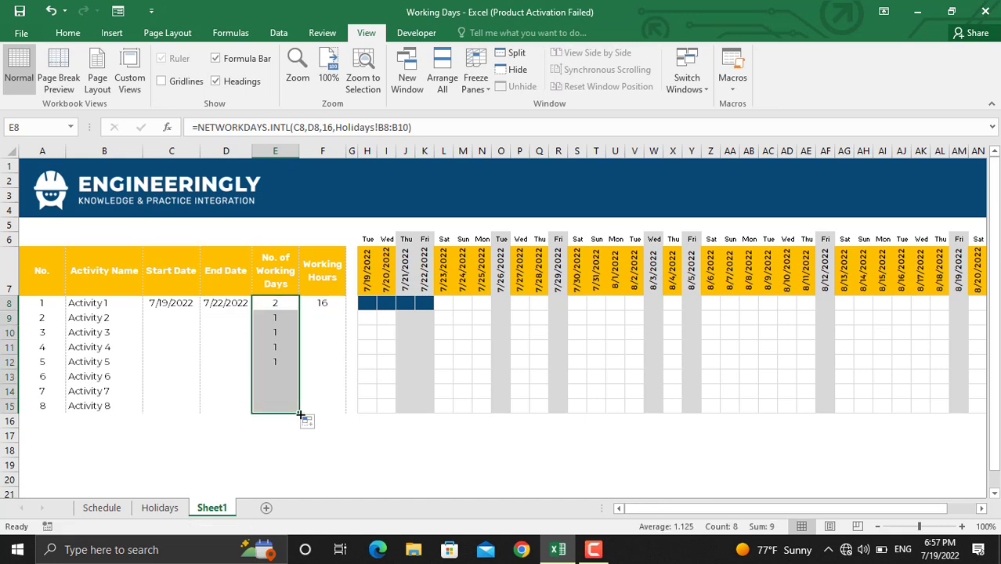
left_click(327, 304)
left_click_drag(347, 311, 347, 411)
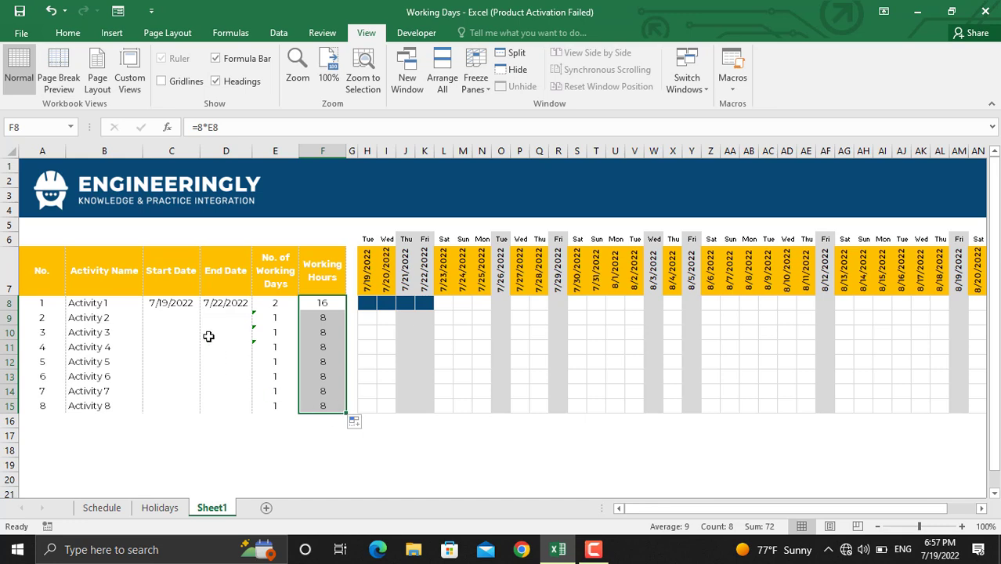
left_click(174, 316)
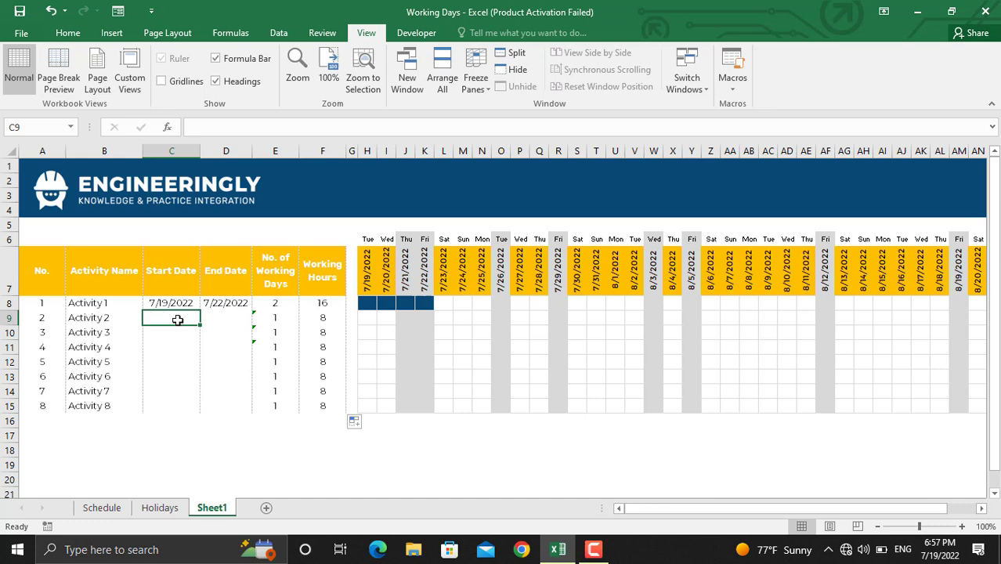
Step: Set Activity 2's start to =D8+1 in C9 and its end to 7/28/2022 in D9
type("=")
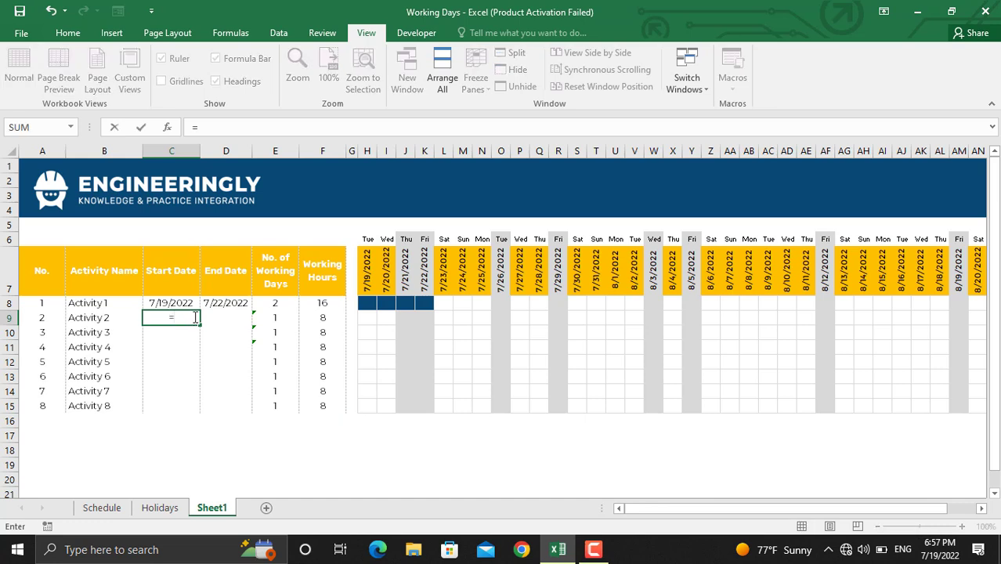
left_click(222, 302)
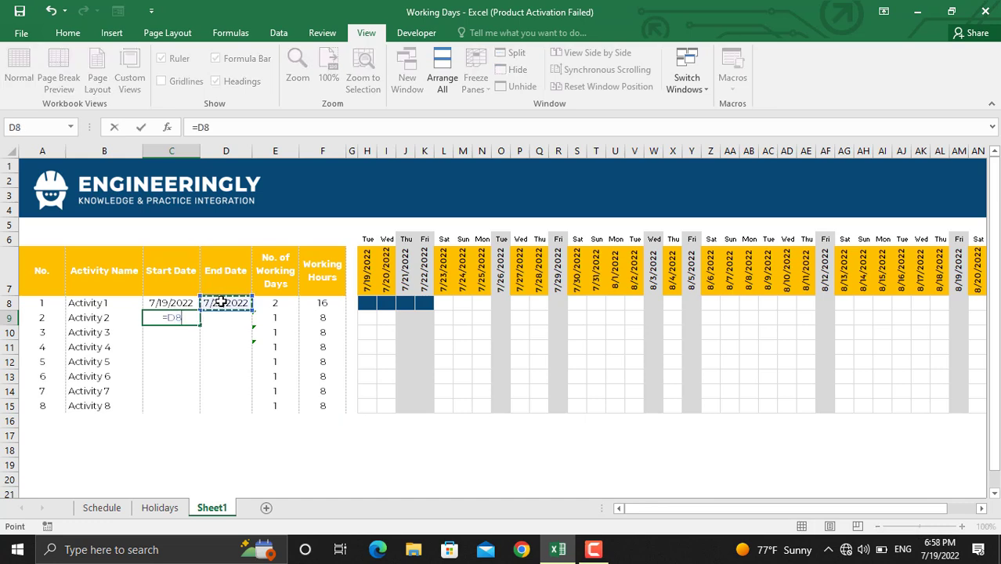
type("+1")
key("Return")
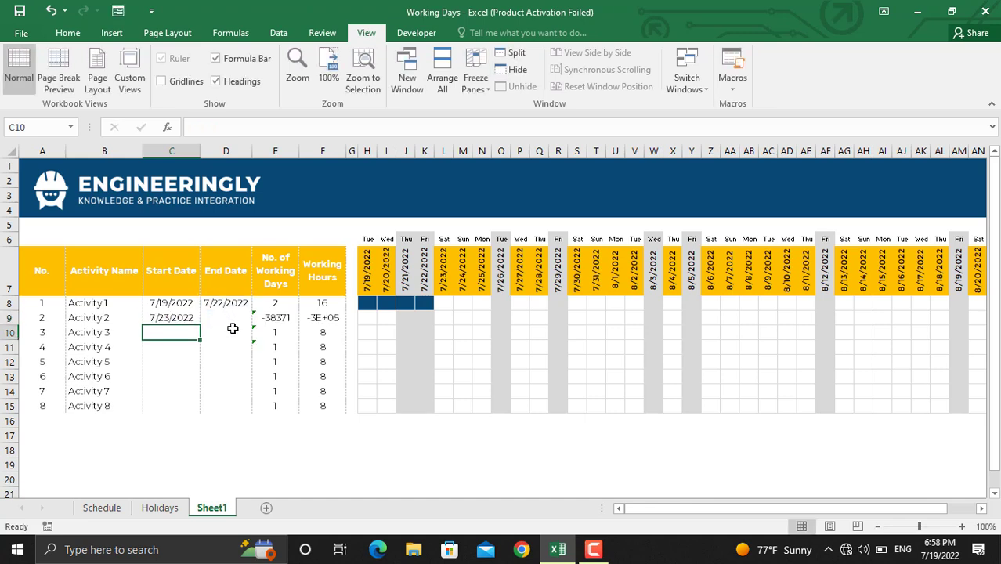
left_click(227, 318)
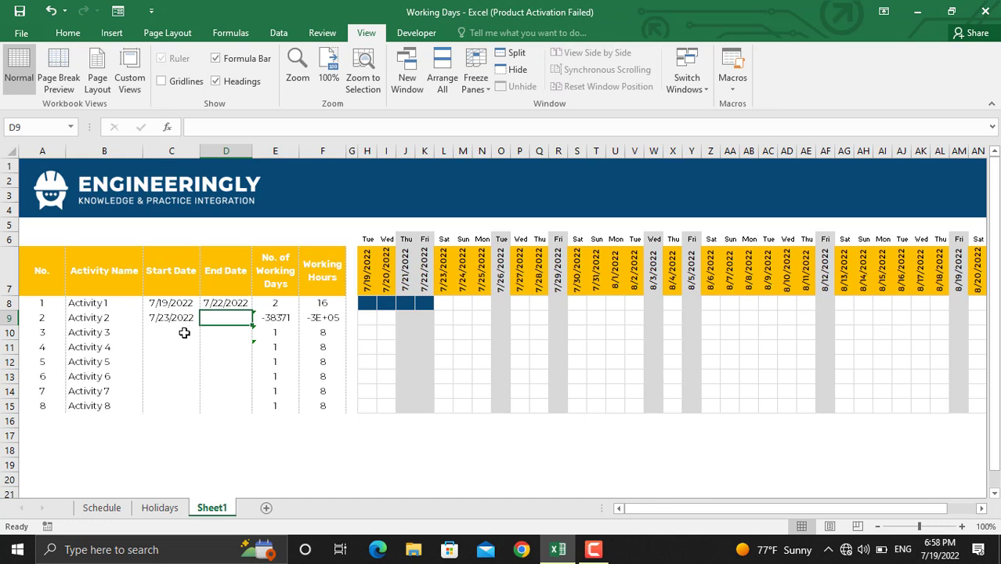
type("7/28/")
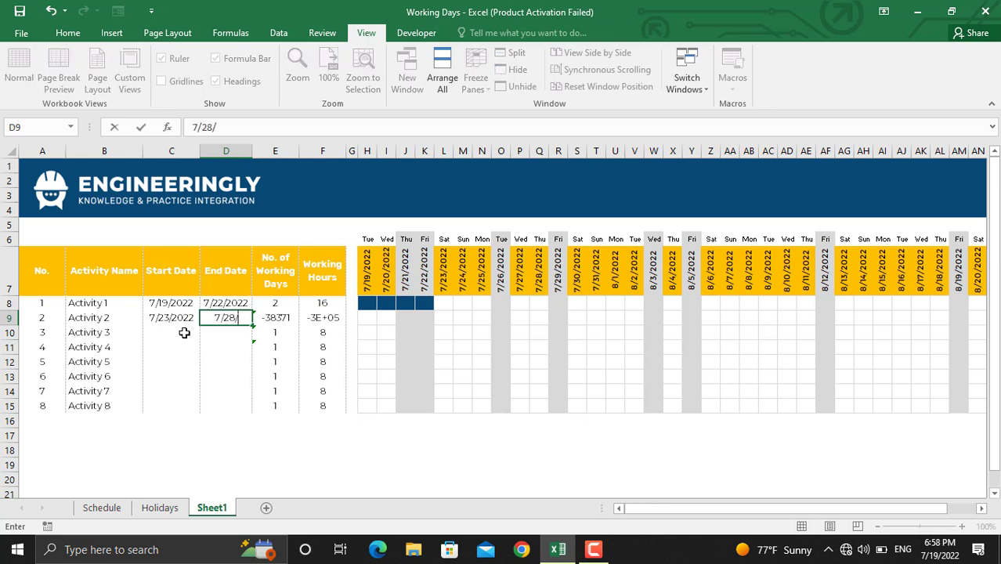
type("2022")
key("Return")
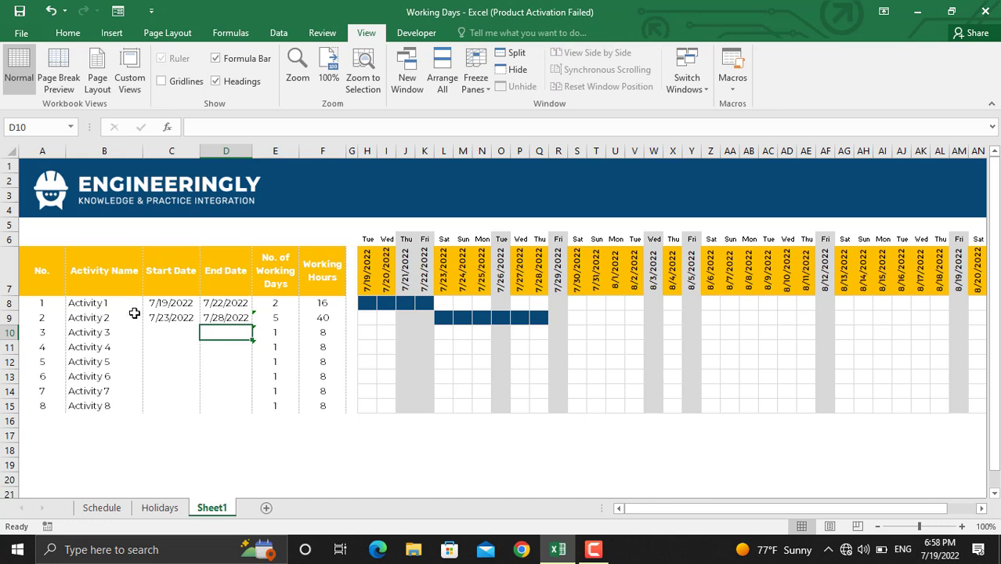
Step: Set Activity 3's start to =D9-1 in C10 and its end to 7/31/2022 in D10
key("Left")
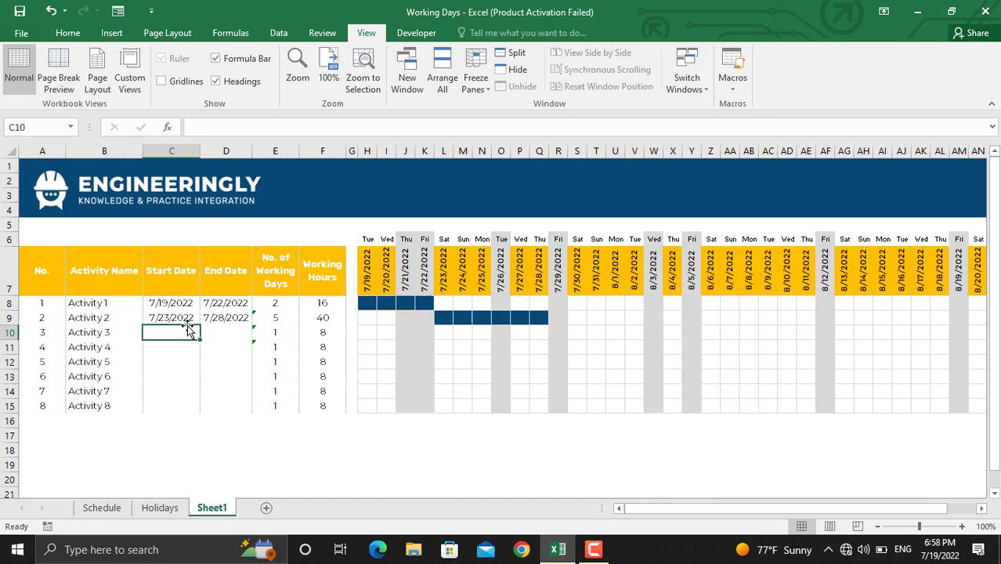
type("=")
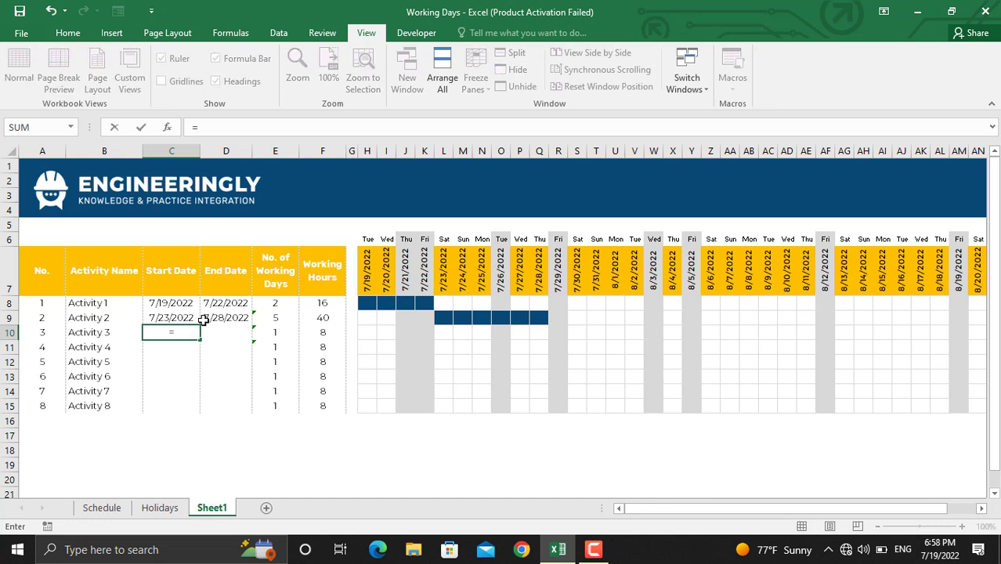
left_click(212, 320)
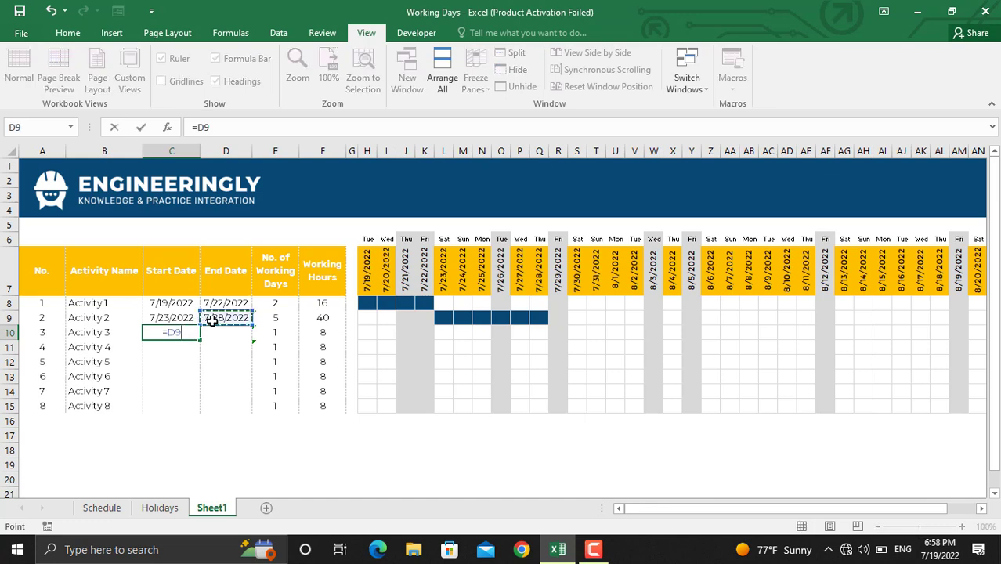
type("-1")
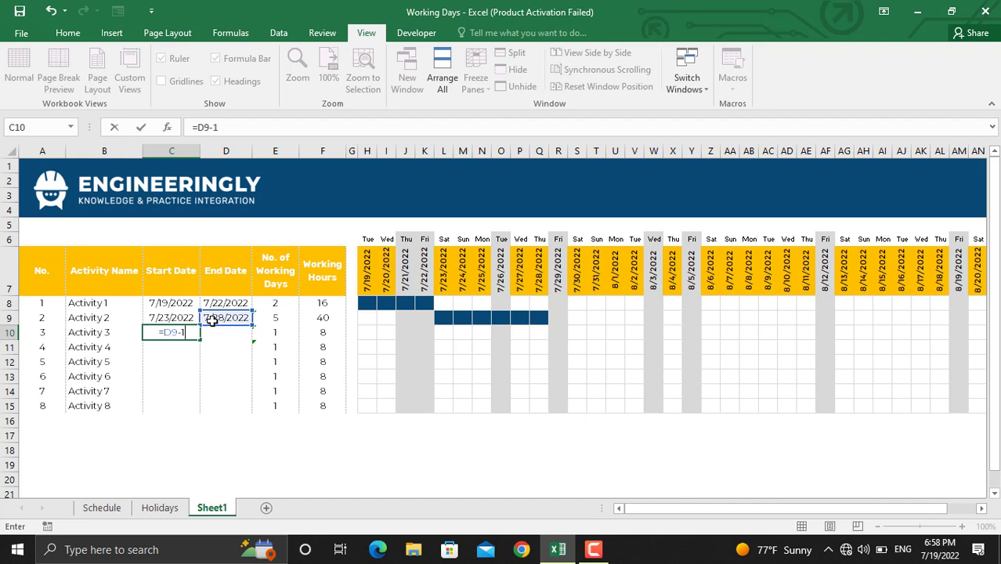
key("Return")
left_click(205, 332)
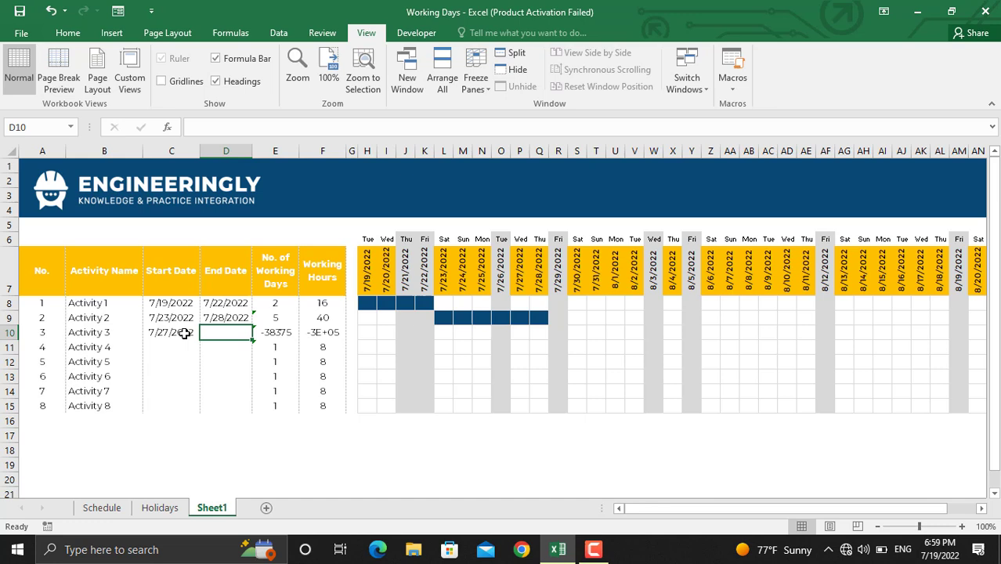
type("7/")
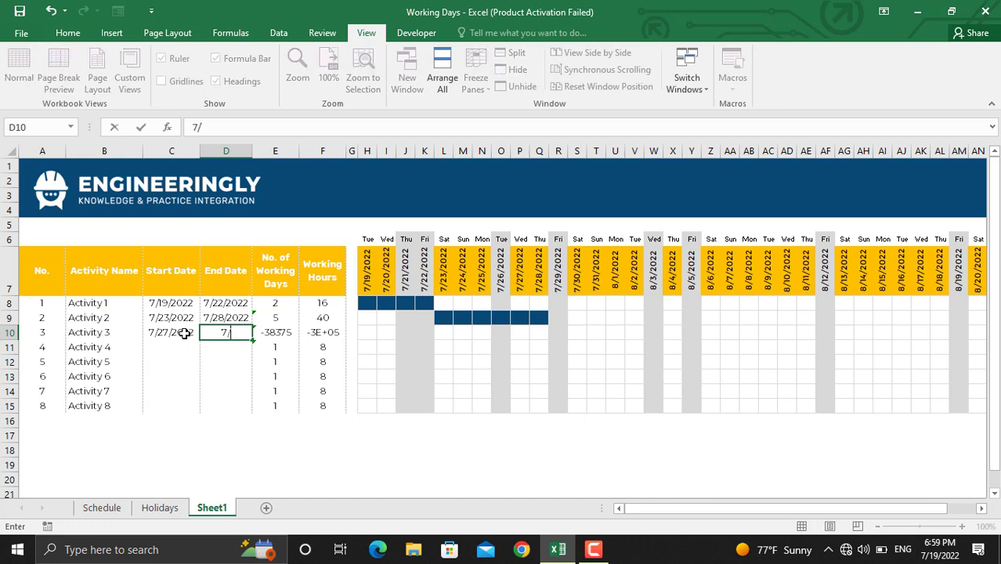
type("31/2022")
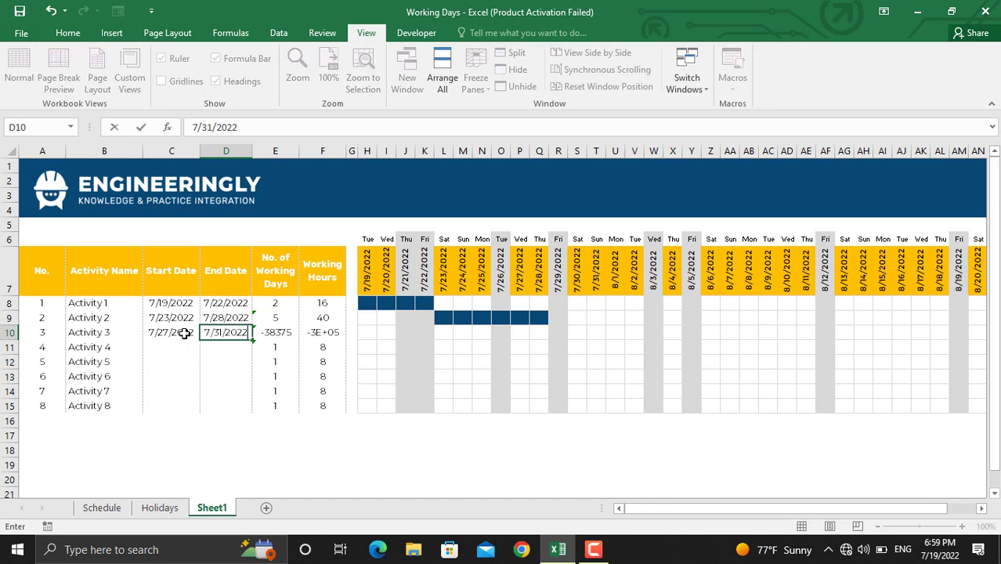
key("Return")
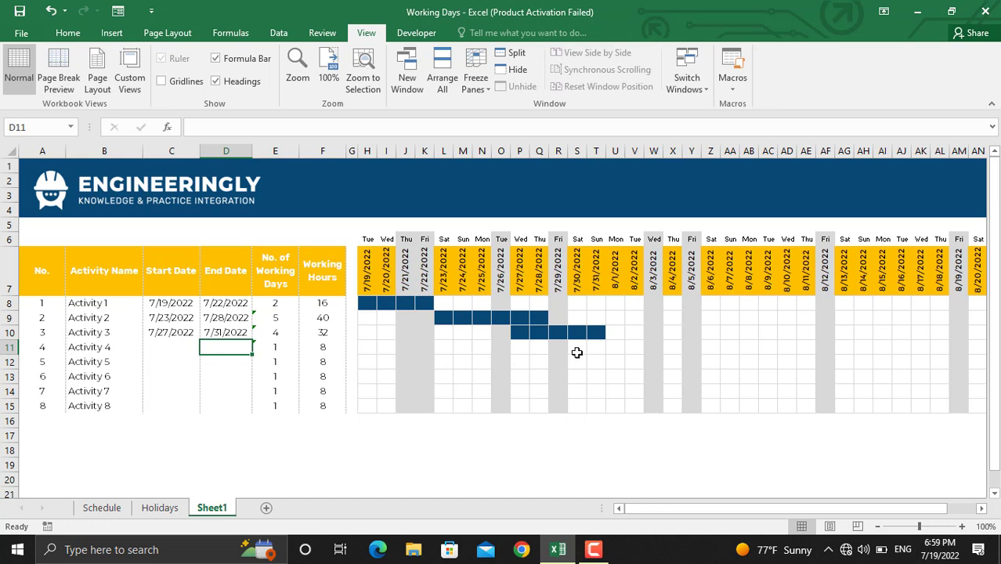